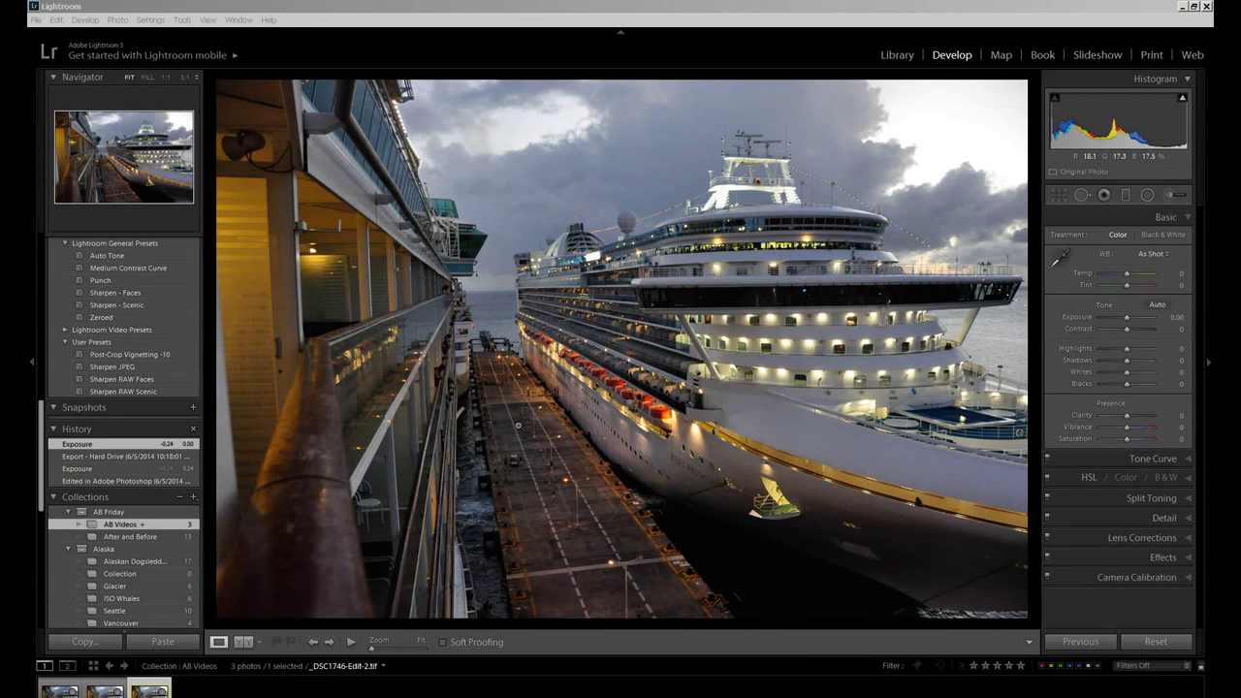
# On the _DSC1746-Edit-2.tif version, lower exposure to -0.24 and highlights to -19.
pyautogui.click(104, 686)
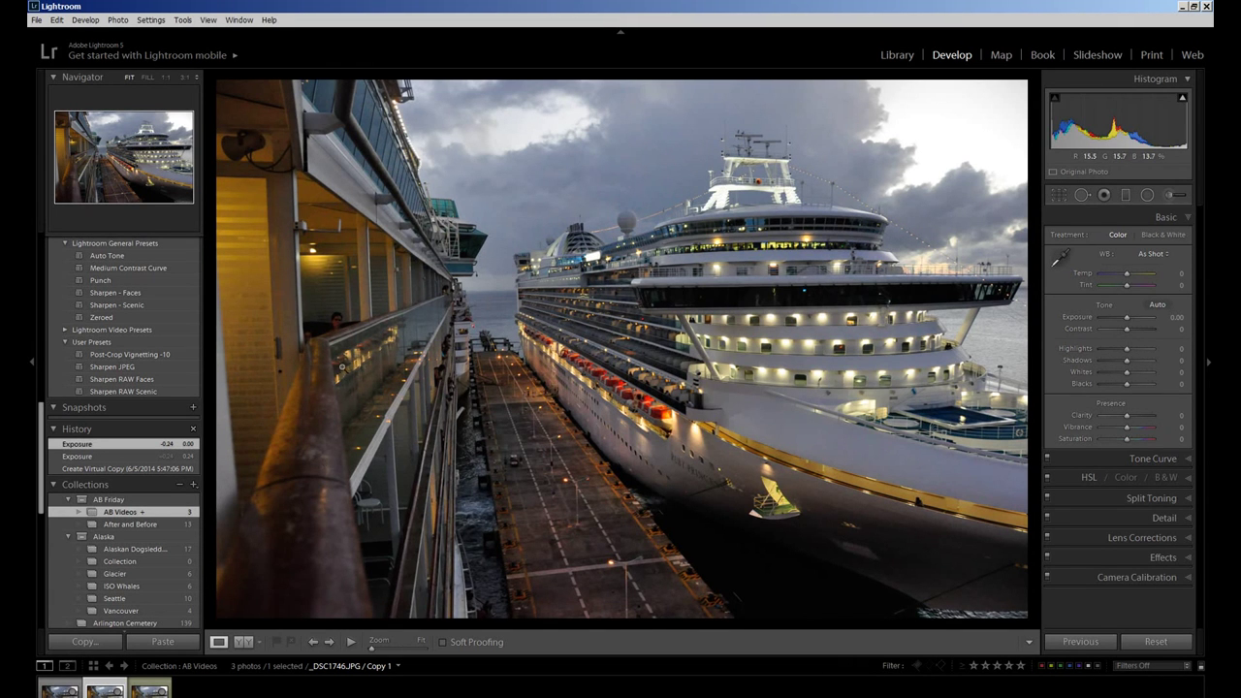
pyautogui.click(151, 690)
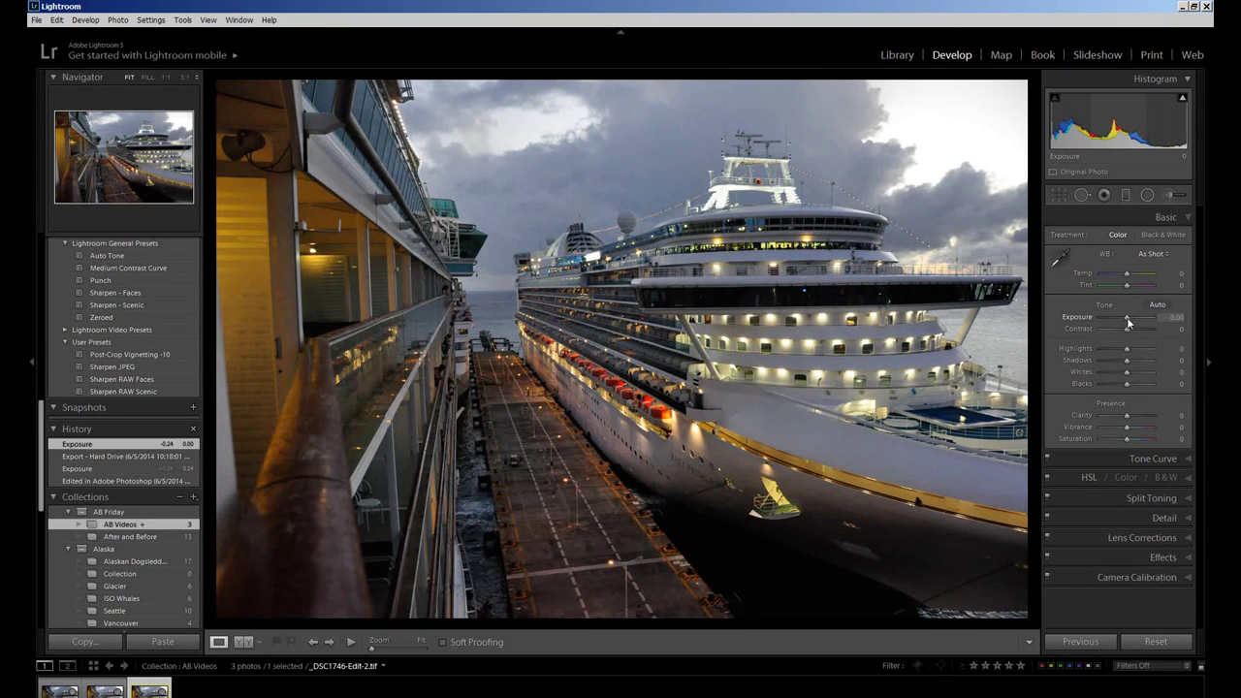
pyautogui.moveTo(1127, 323); pyautogui.dragTo(1127, 323)
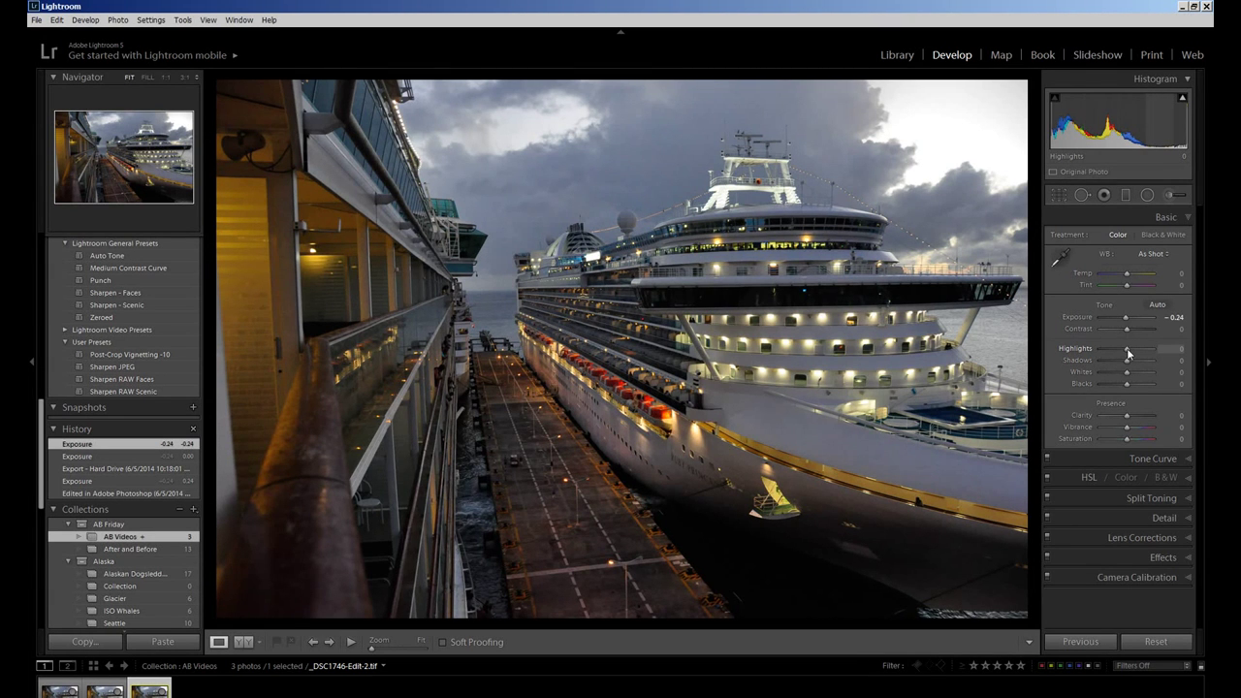
pyautogui.moveTo(1128, 351); pyautogui.dragTo(1126, 351)
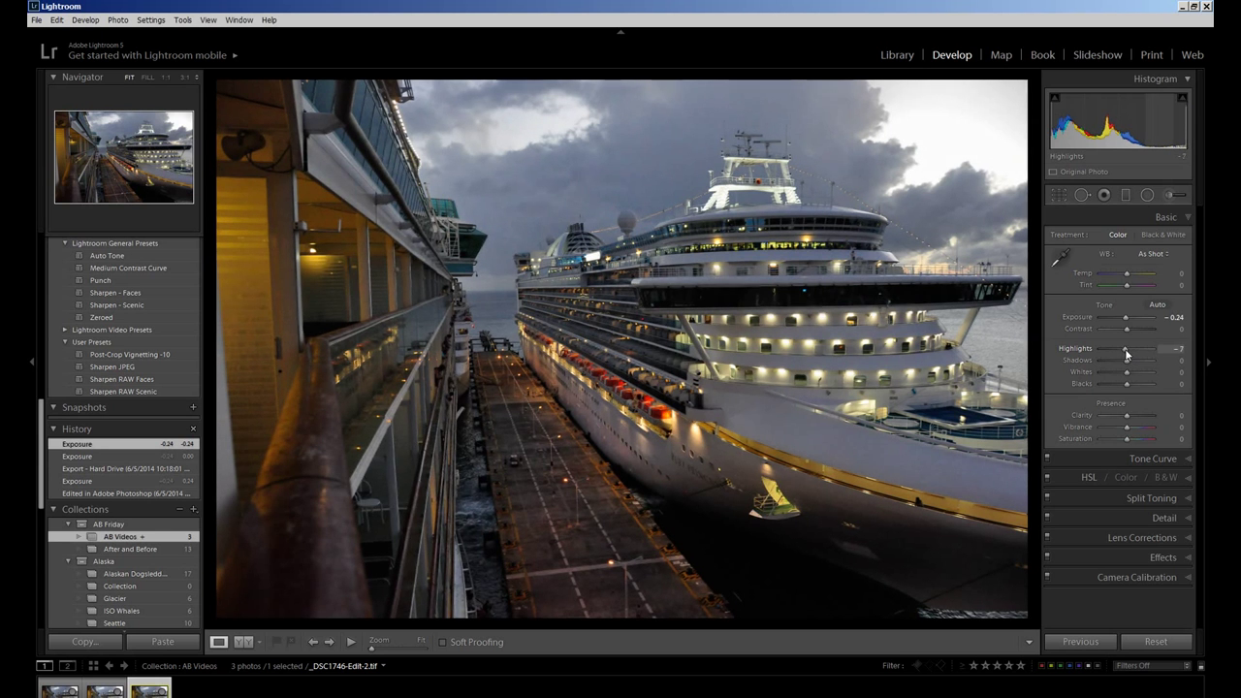
pyautogui.moveTo(1127, 355); pyautogui.dragTo(1123, 355)
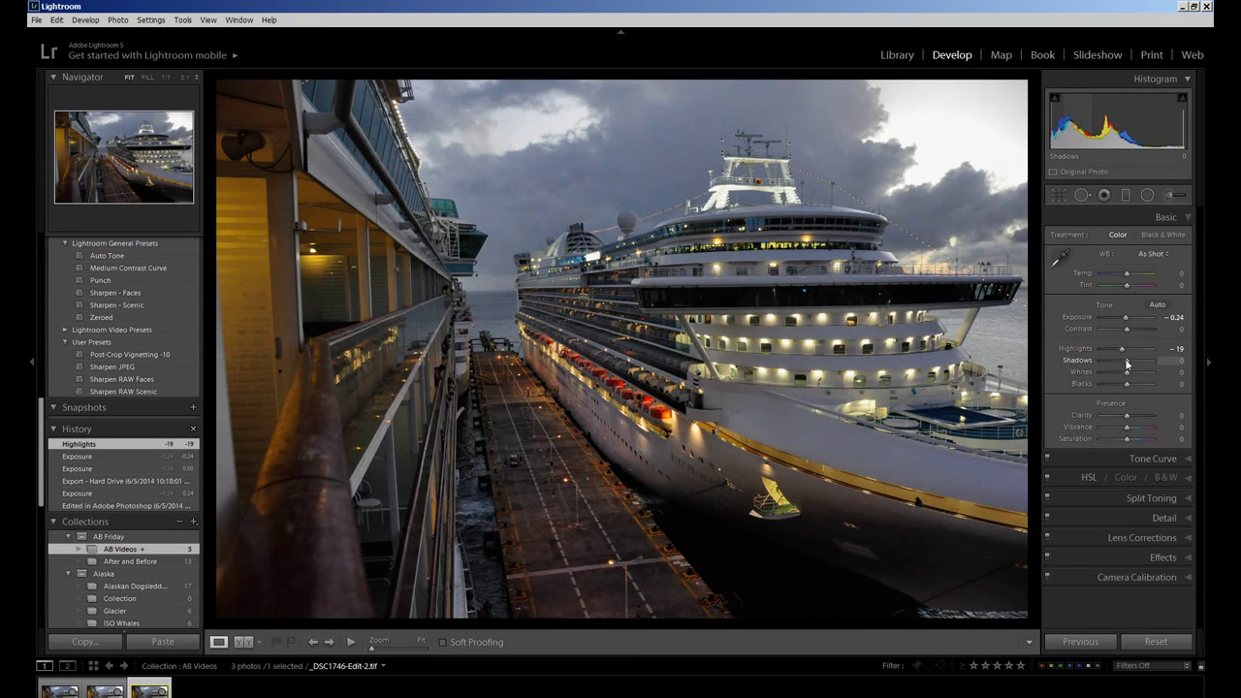
# Raise shadows to +57, deepen blacks to -14 and set clarity to +12.
pyautogui.moveTo(1128, 362); pyautogui.dragTo(1143, 366)
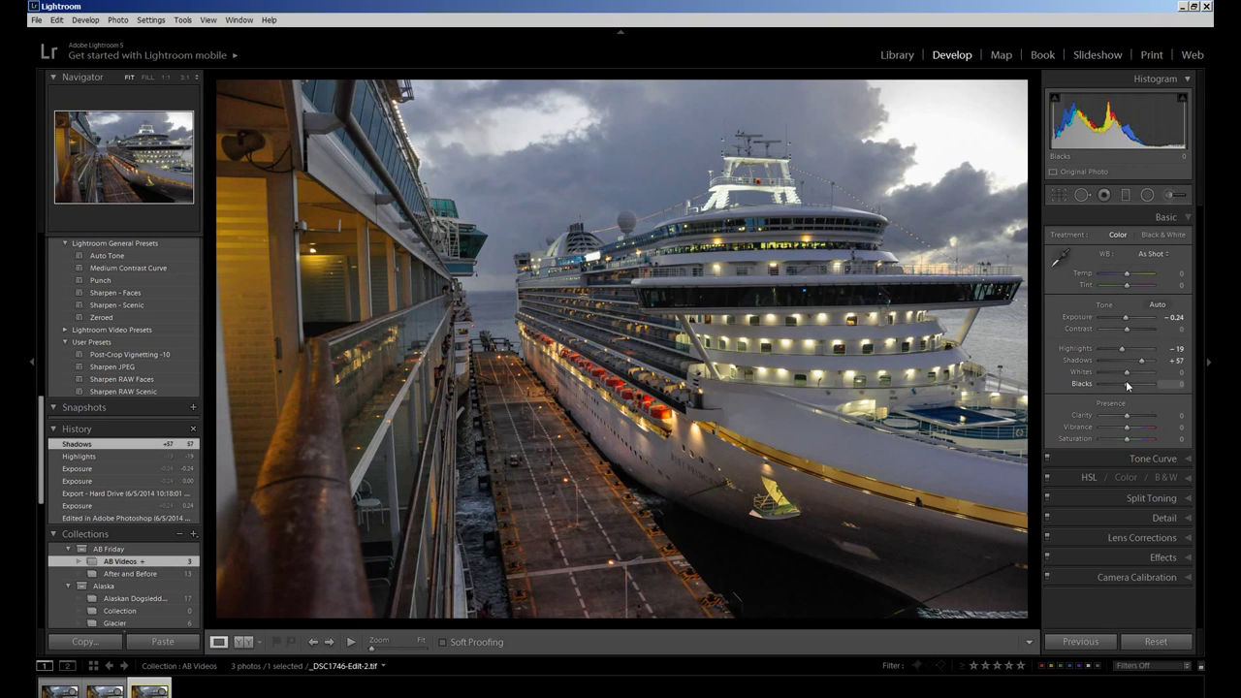
pyautogui.moveTo(1125, 383); pyautogui.dragTo(1123, 384)
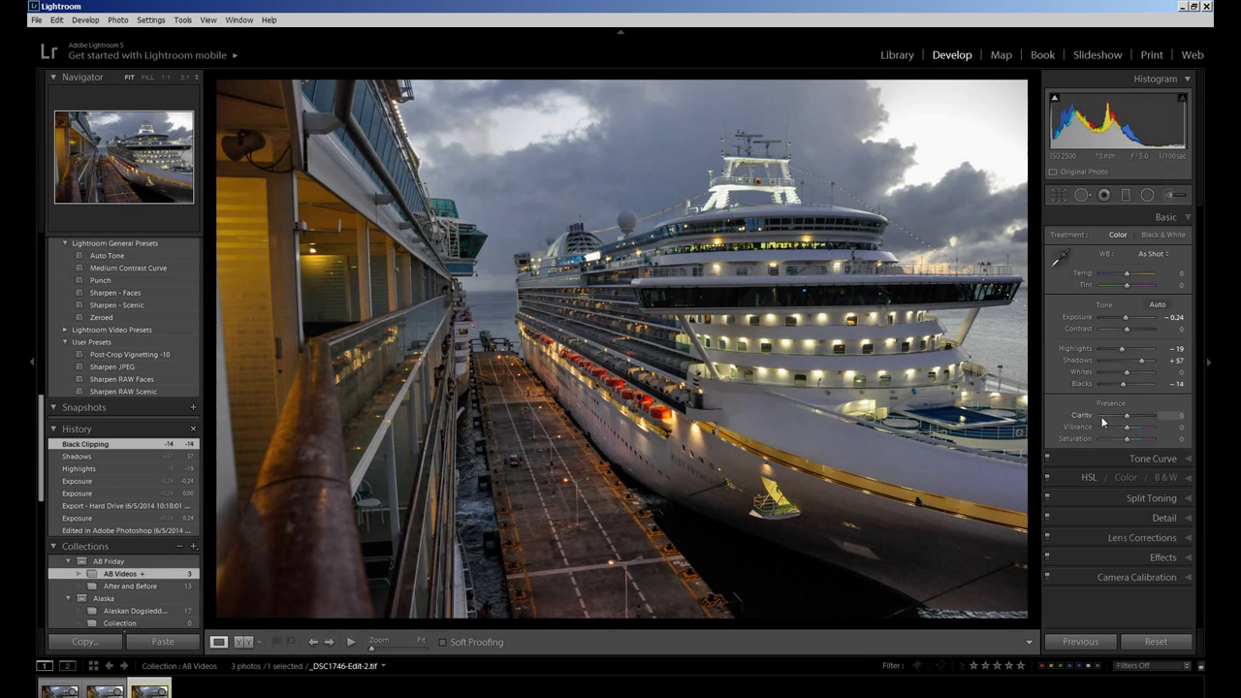
pyautogui.moveTo(1128, 421); pyautogui.dragTo(1132, 423)
pyautogui.moveTo(1131, 420); pyautogui.dragTo(1135, 424)
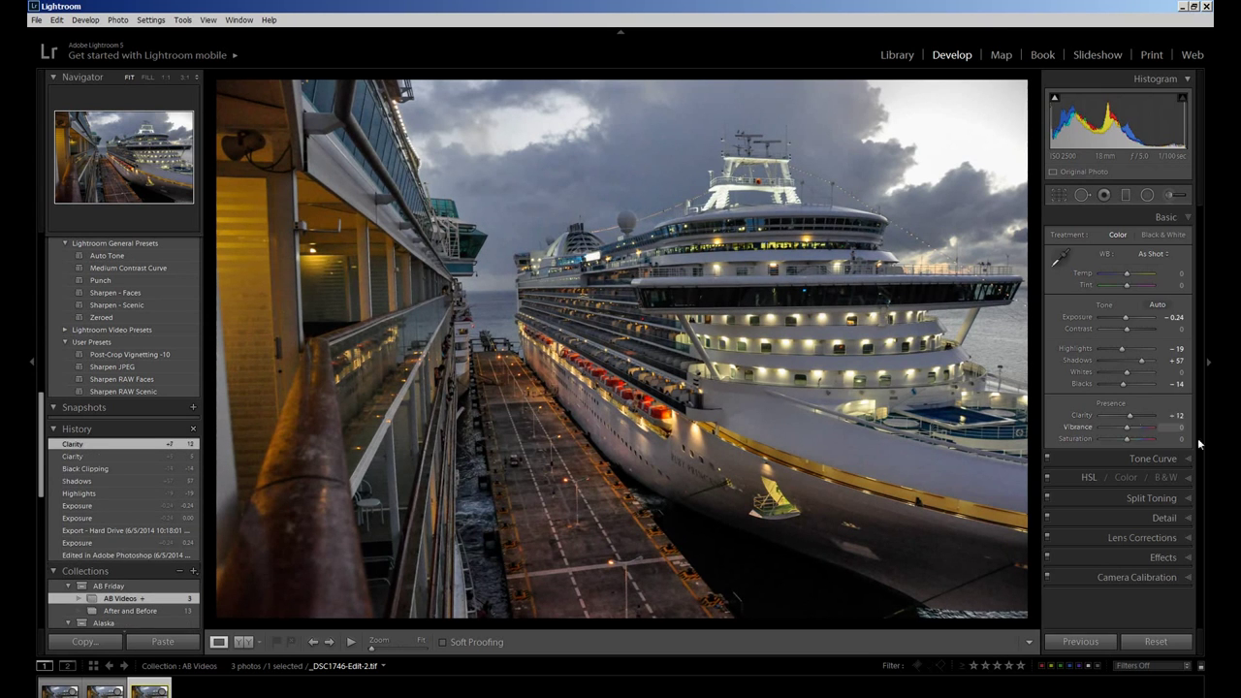
# Apply the Medium Contrast preset from the Tone Curve panel's Point Curve list.
pyautogui.click(1190, 459)
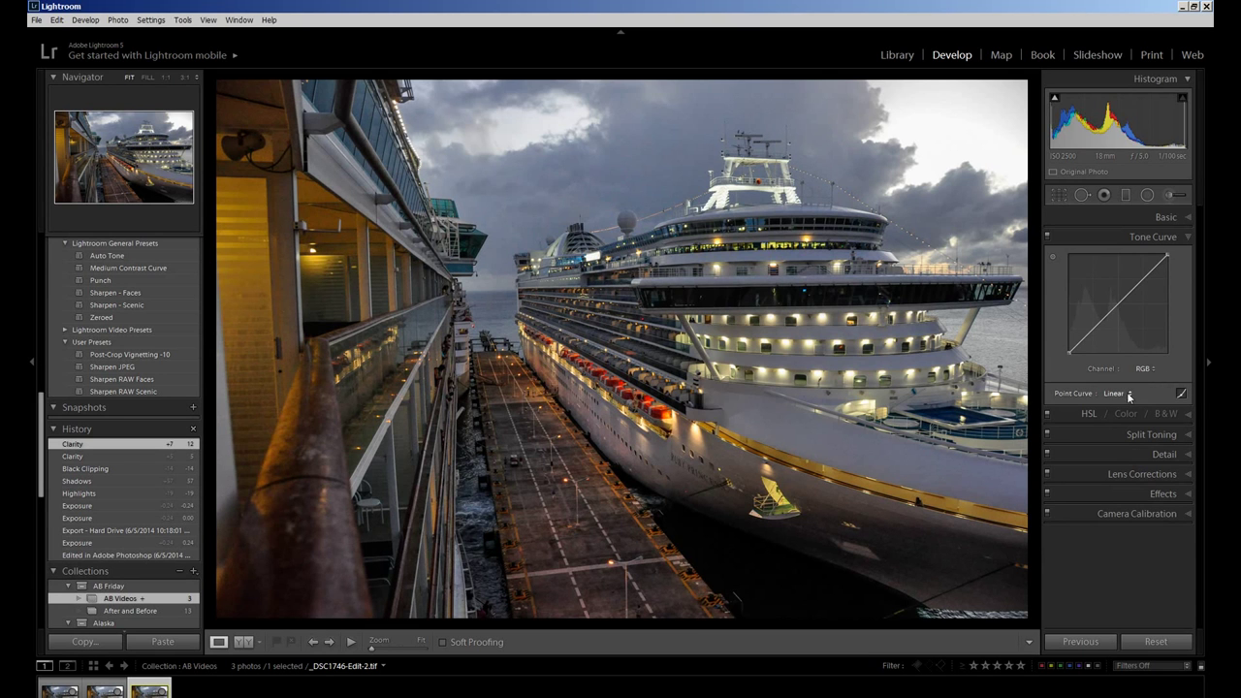
pyautogui.click(1126, 392)
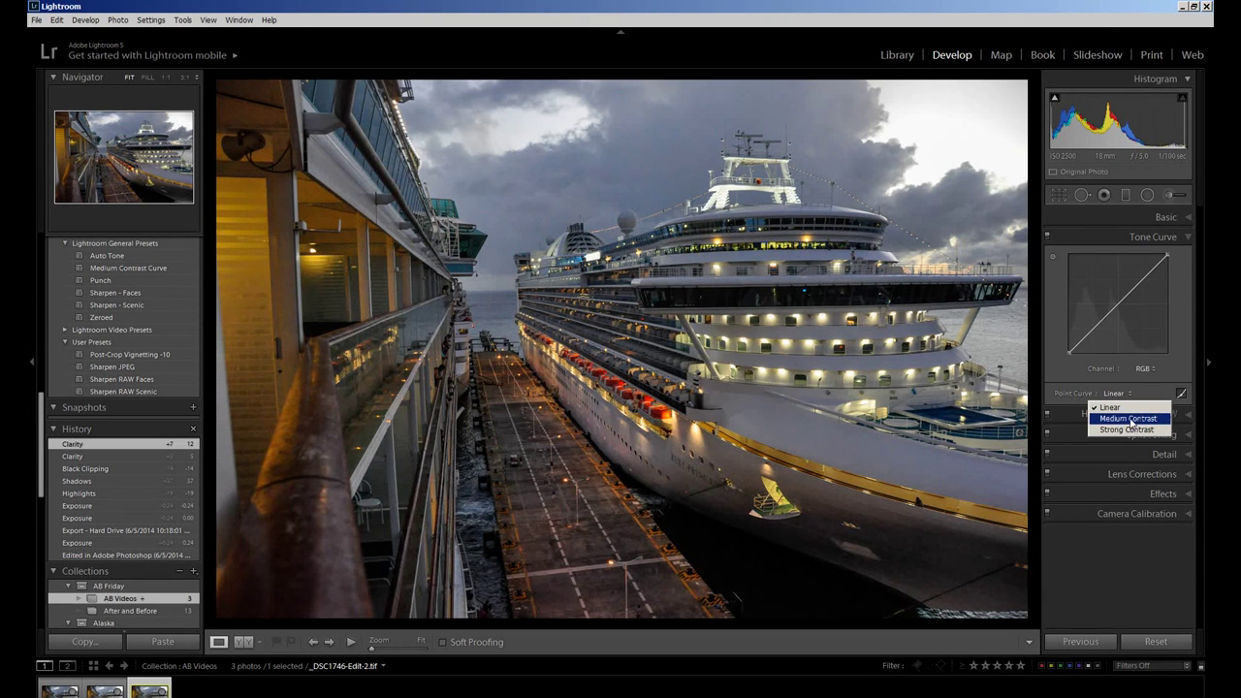
pyautogui.click(1131, 419)
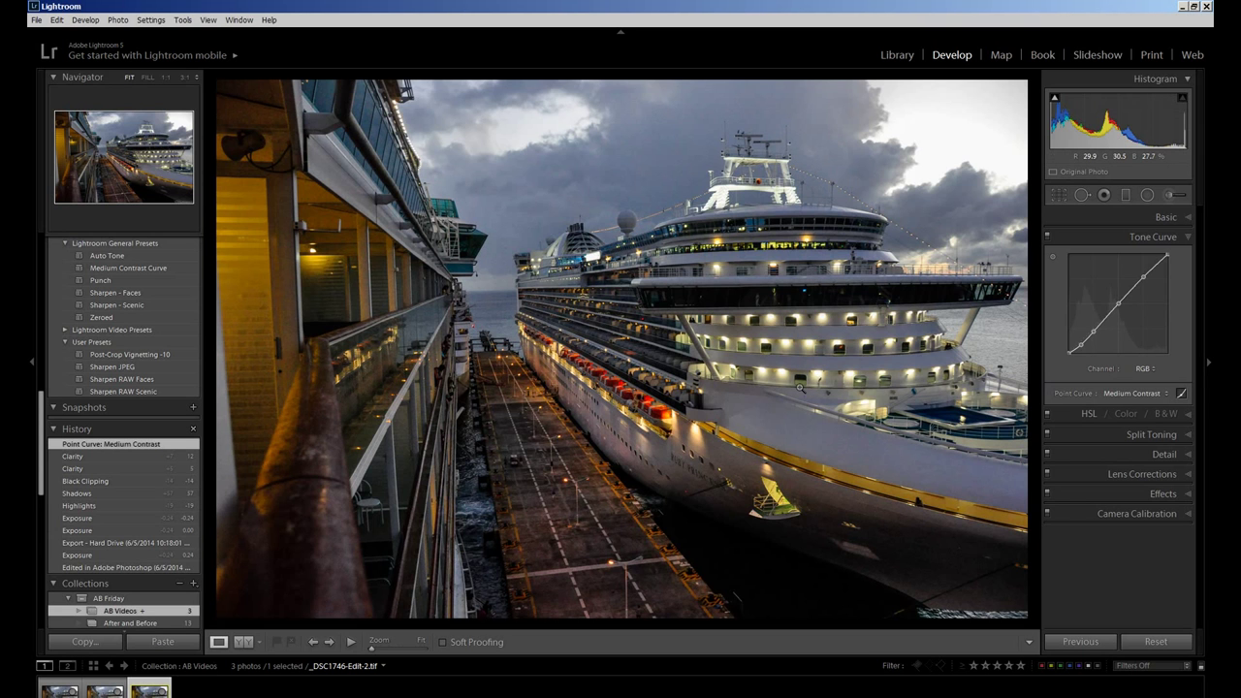
# Lower red saturation to -7 with the HSL Saturation targeted adjustment tool.
pyautogui.click(1190, 415)
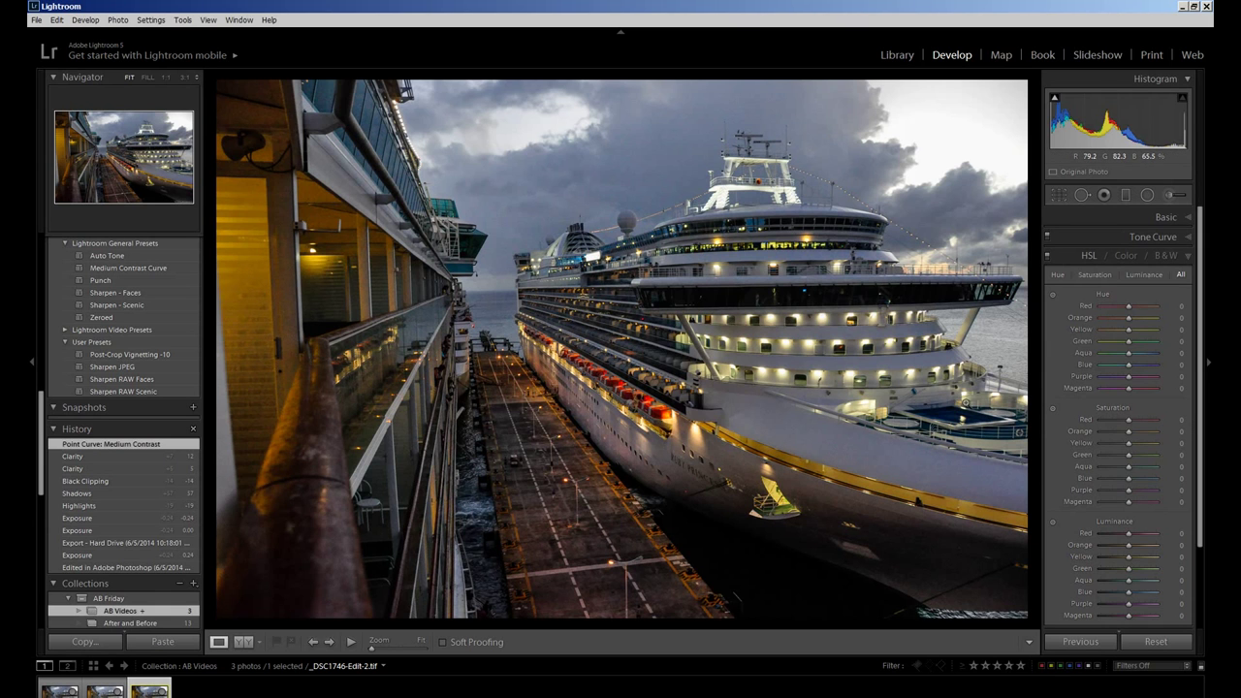
pyautogui.click(1052, 409)
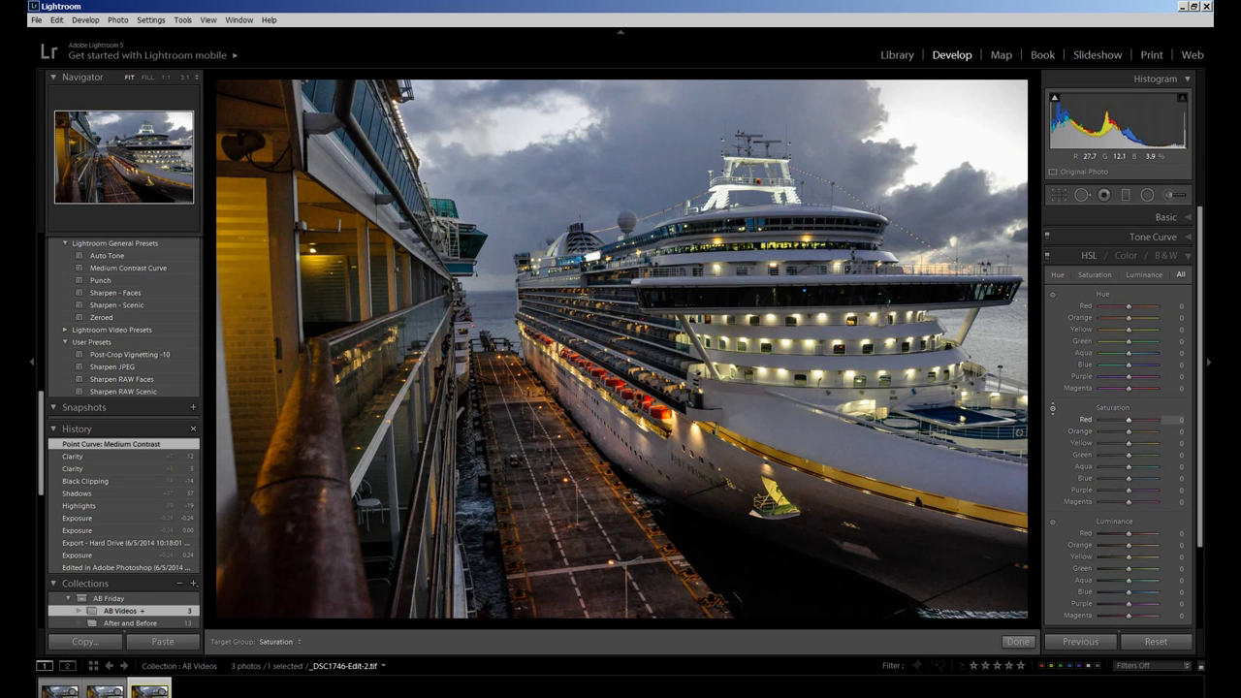
pyautogui.moveTo(594, 287); pyautogui.dragTo(593, 297)
pyautogui.moveTo(593, 297); pyautogui.dragTo(594, 309)
pyautogui.press('Down')
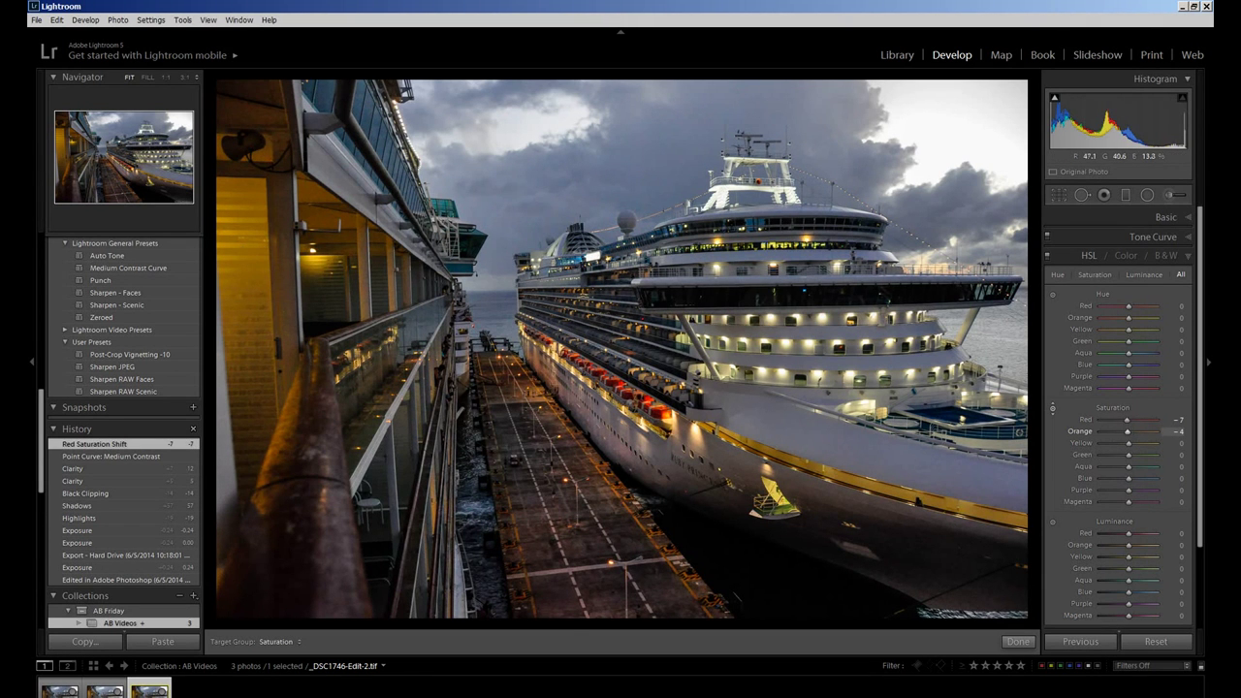
# Desaturate the warm areas to orange -38 and yellow -24.
pyautogui.moveTo(775, 485); pyautogui.dragTo(776, 514)
pyautogui.moveTo(774, 500); pyautogui.dragTo(775, 502)
pyautogui.moveTo(773, 497); pyautogui.dragTo(776, 503)
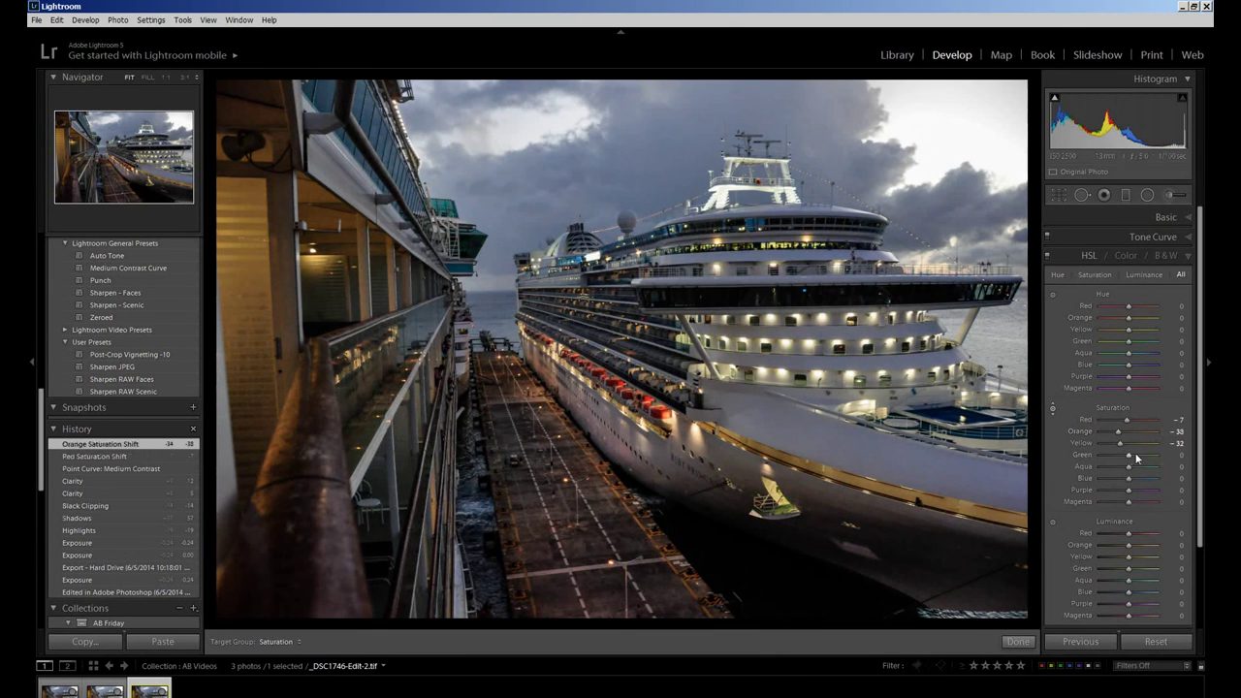
pyautogui.moveTo(1121, 443); pyautogui.dragTo(1122, 444)
pyautogui.moveTo(1122, 445); pyautogui.dragTo(1124, 450)
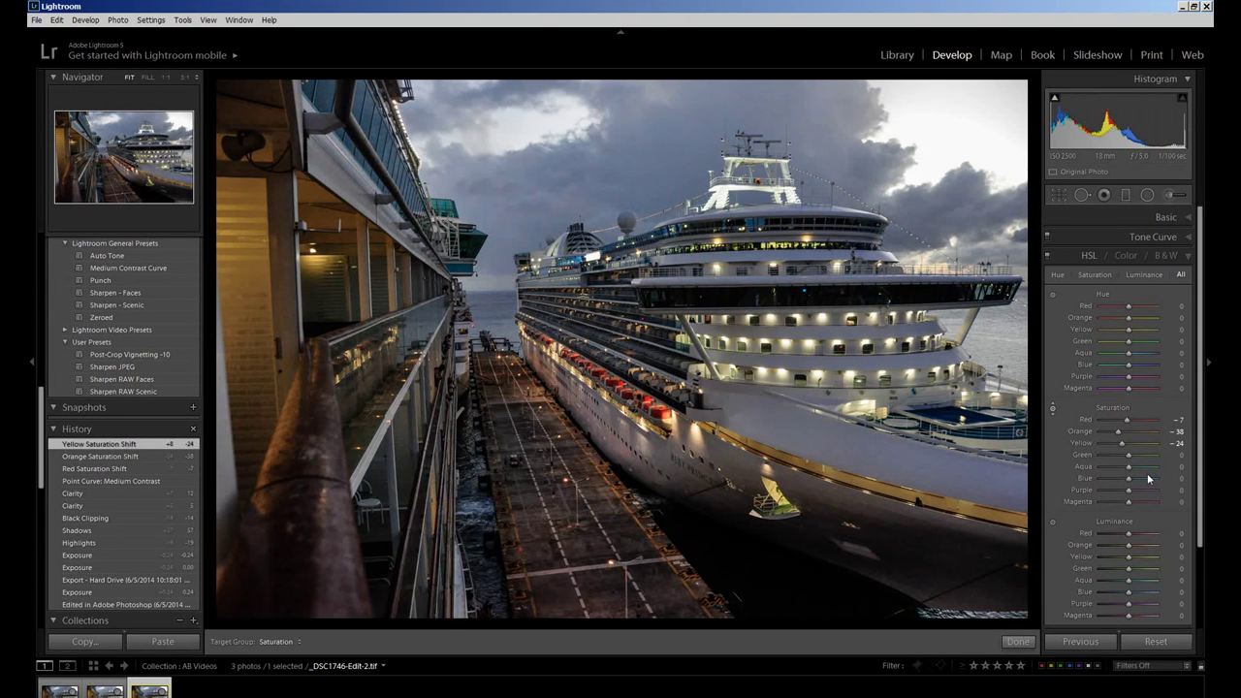
# Apply the Sharpen JPEG preset and set luminance noise reduction to 50 in Detail.
pyautogui.moveTo(1202, 439); pyautogui.dragTo(1206, 547)
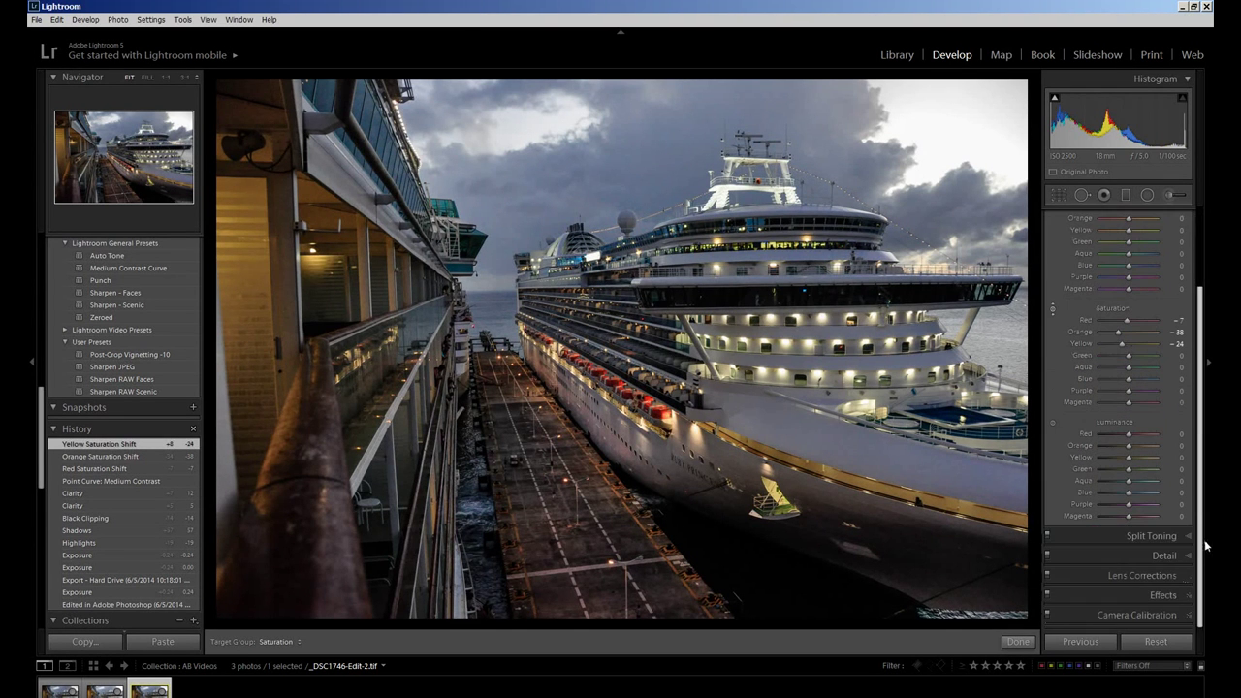
pyautogui.click(1187, 555)
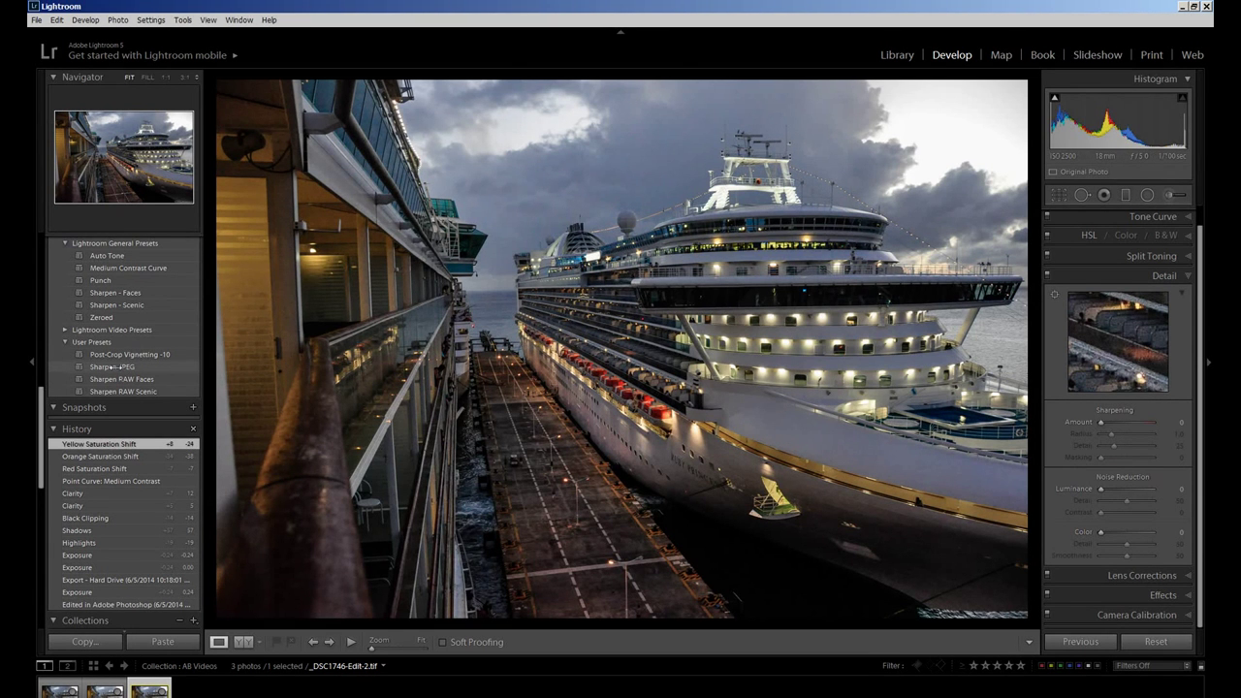
pyautogui.click(113, 367)
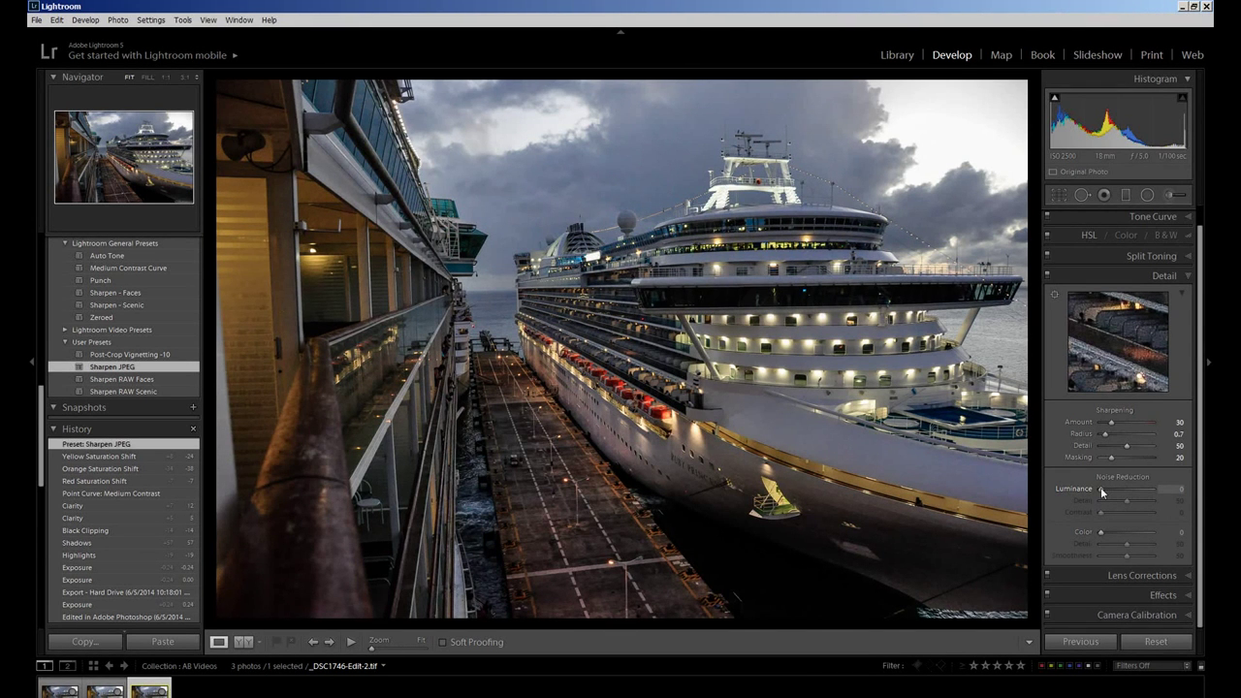
pyautogui.moveTo(1102, 492); pyautogui.dragTo(1122, 496)
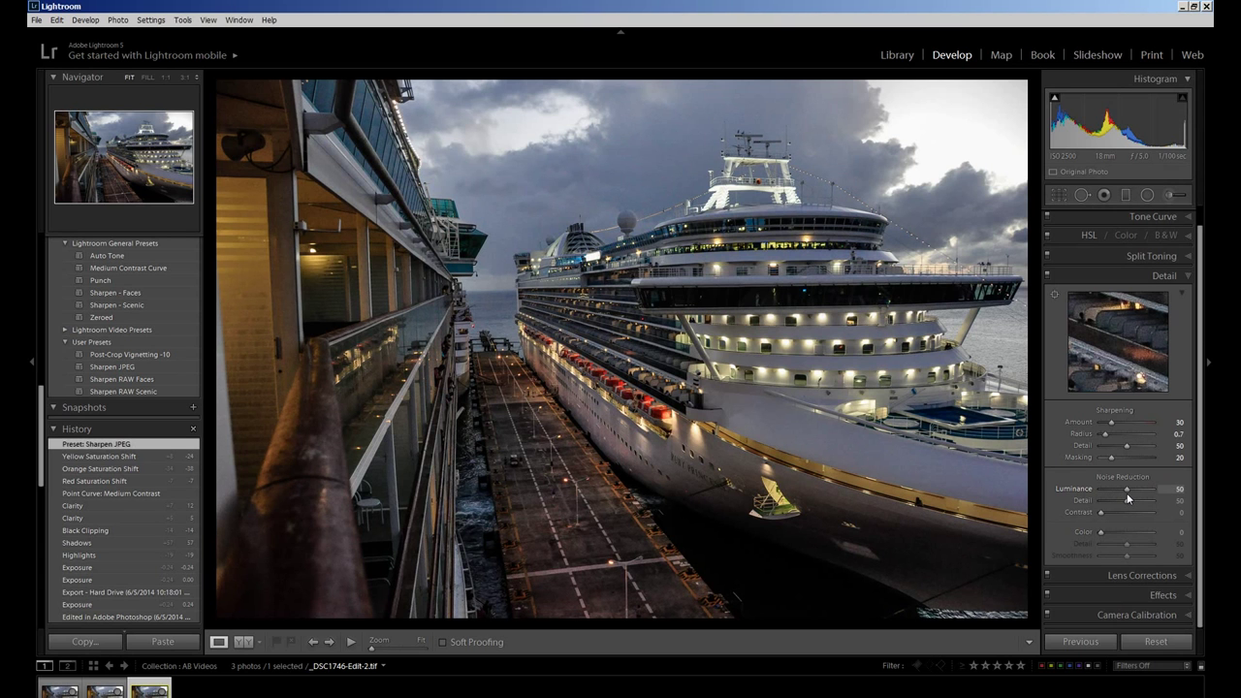
pyautogui.moveTo(1127, 492); pyautogui.dragTo(1127, 493)
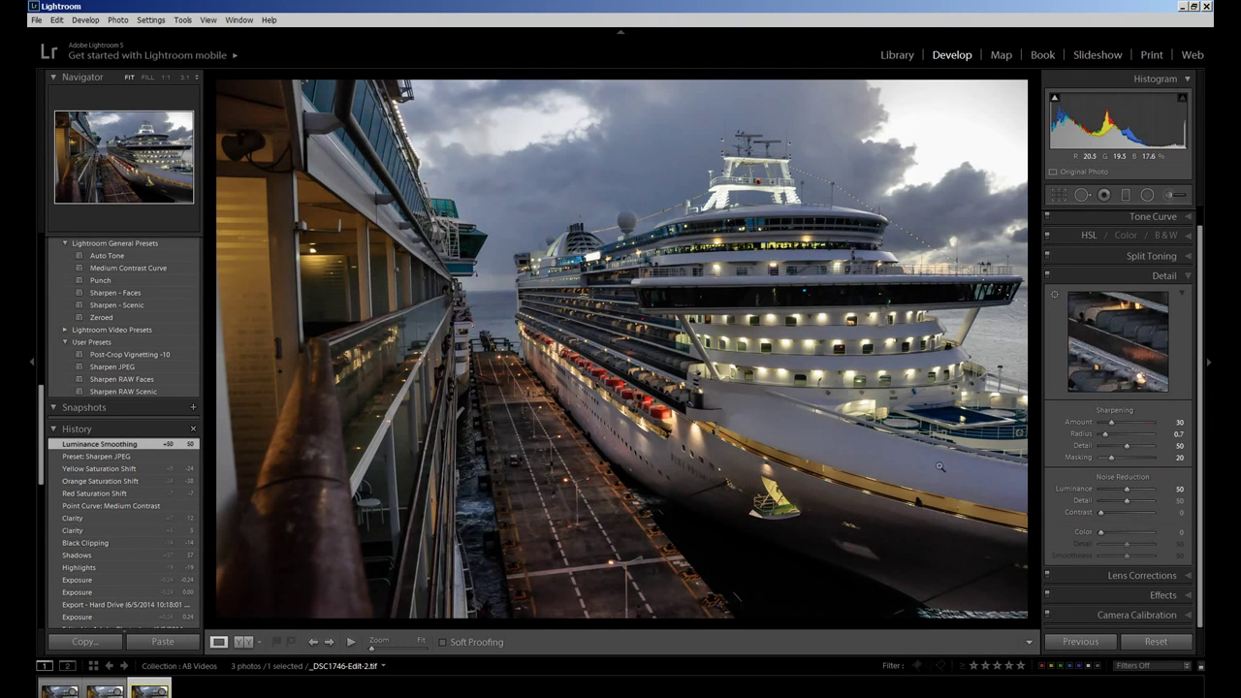
# Apply the Vignette 1 preset, adding a -15 post-crop vignette to the edges.
pyautogui.click(1190, 595)
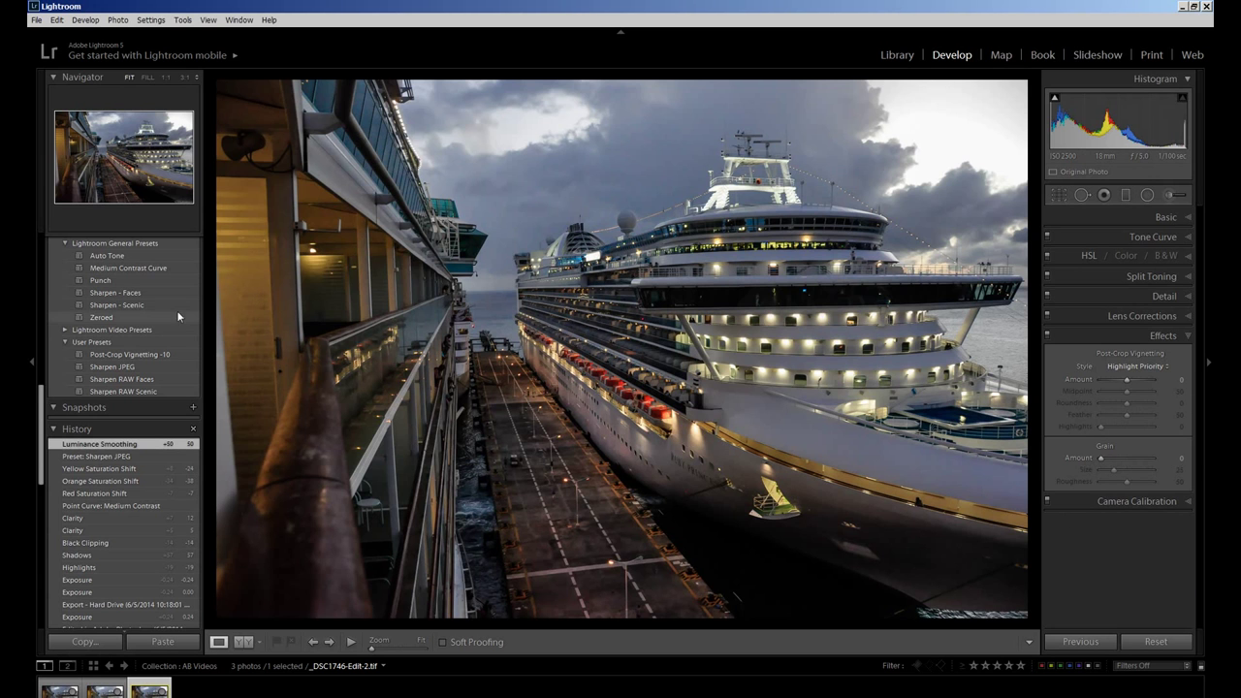
pyautogui.scroll(3, 163, 299)
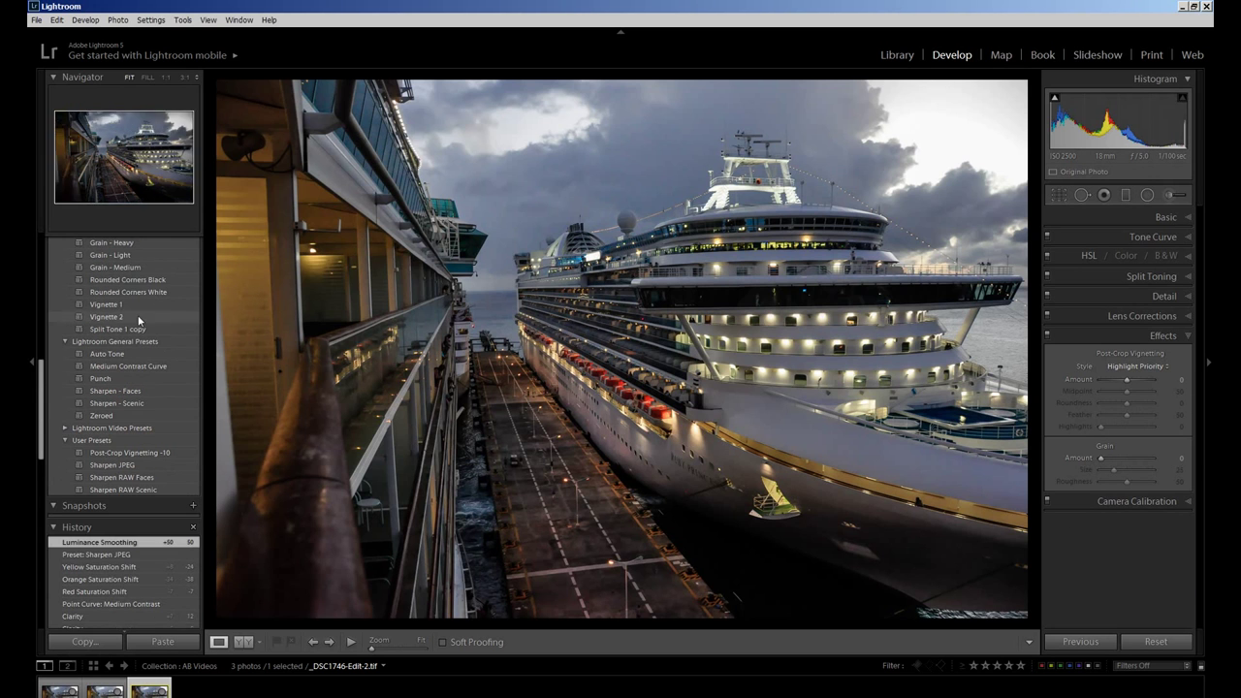
pyautogui.click(127, 307)
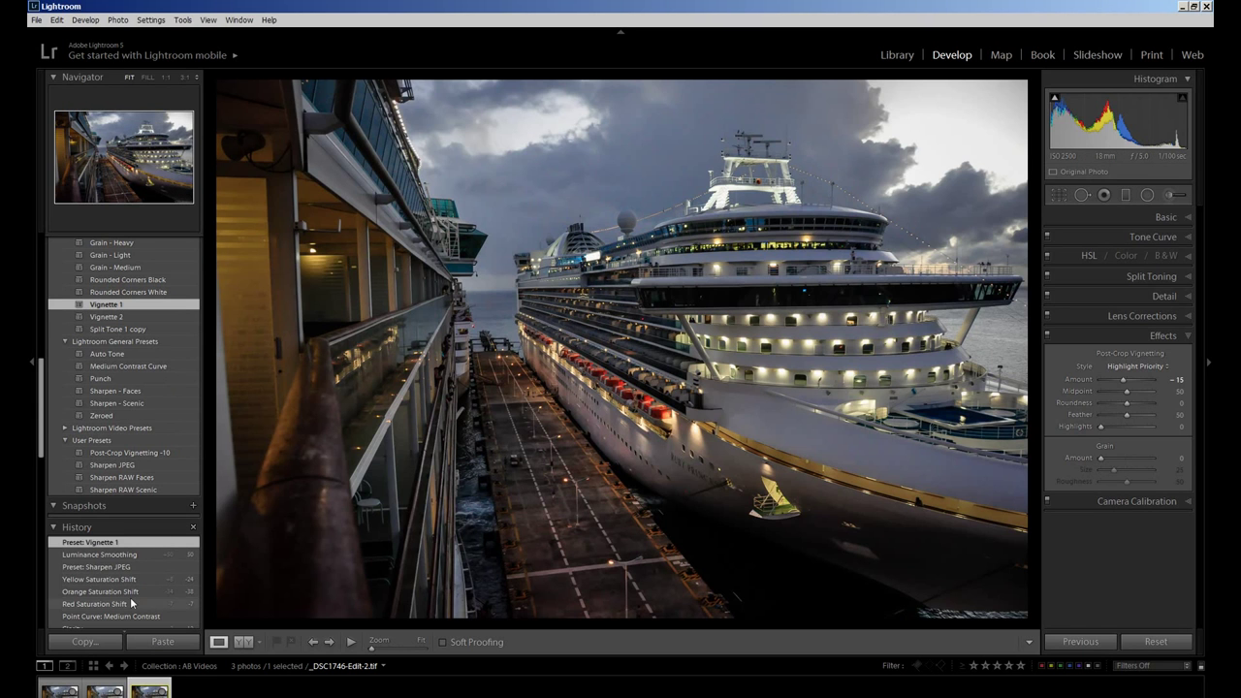
pyautogui.scroll(-5, 134, 523)
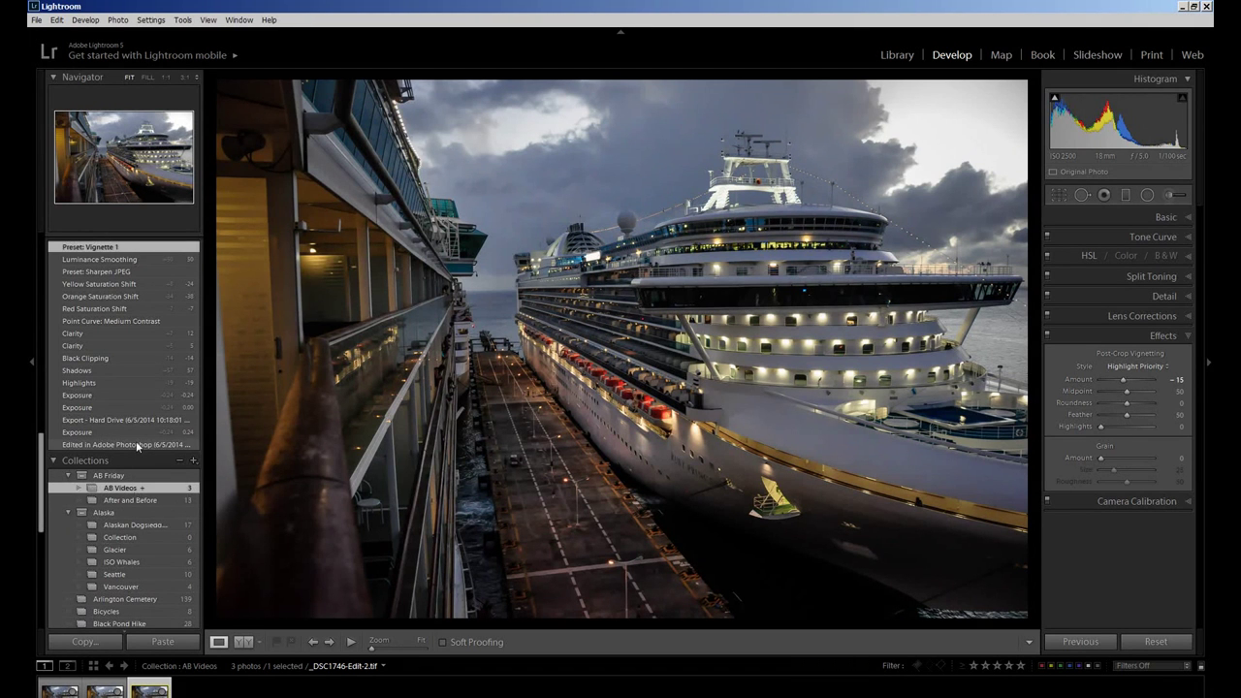
pyautogui.click(137, 445)
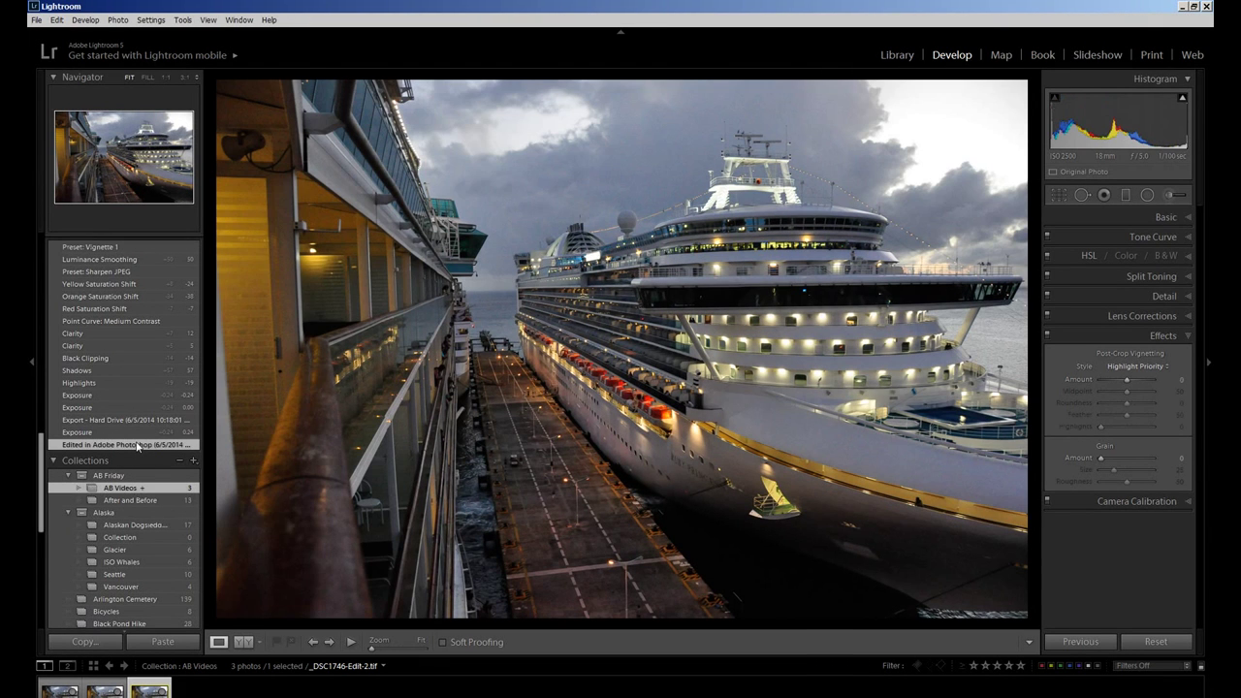
pyautogui.scroll(2, 136, 371)
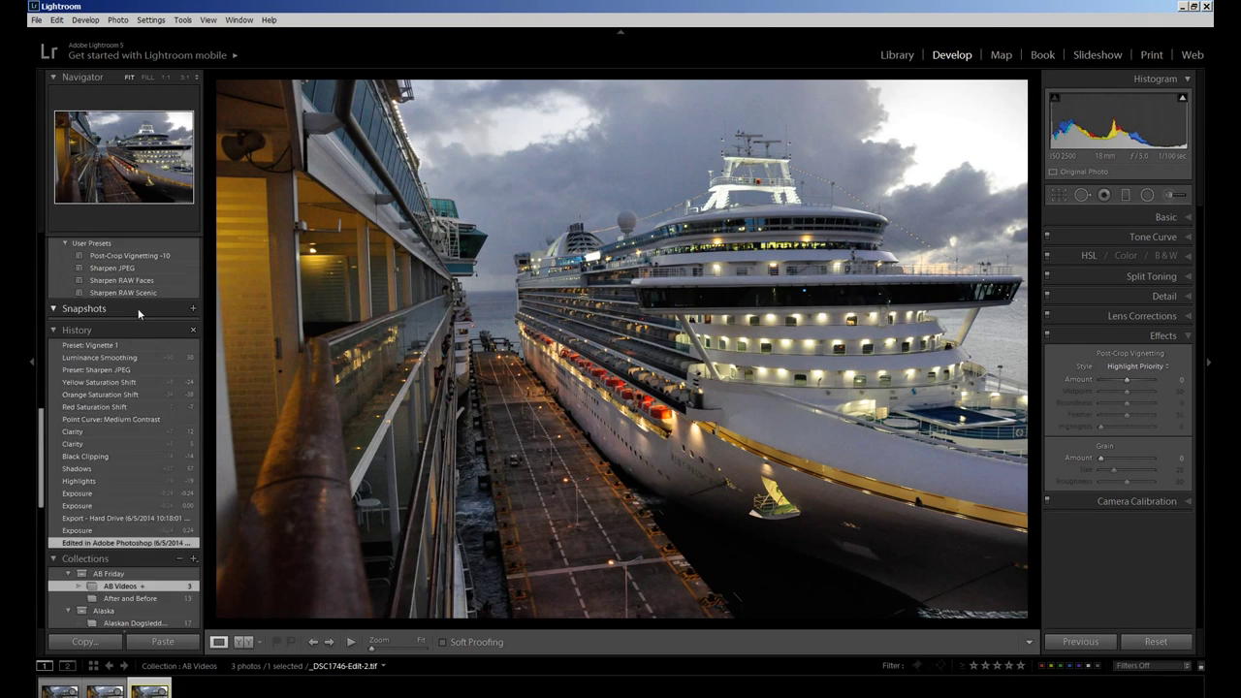
pyautogui.click(107, 346)
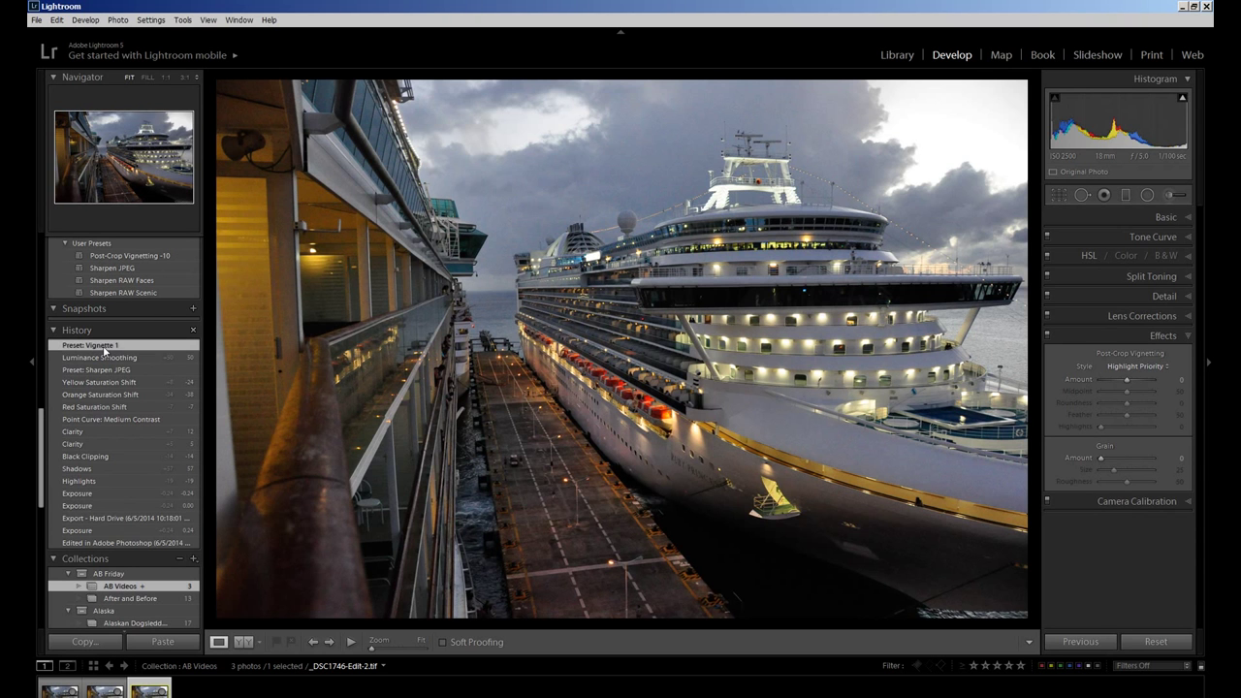